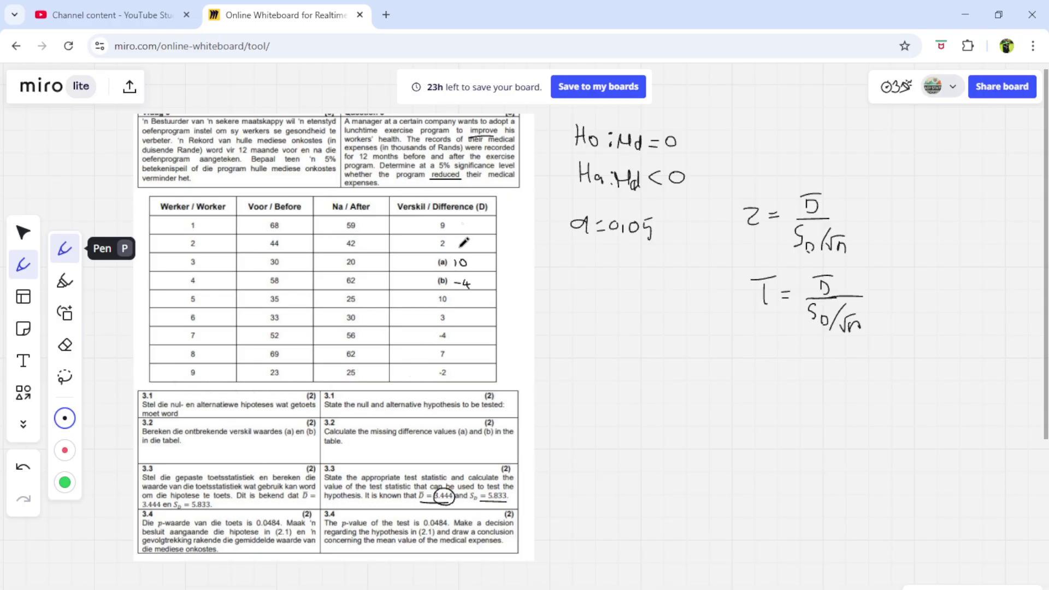
# - On the fx-82ES, sum the nine differences 9+2+10-4+10+3-4+7-2 to get 31
pyautogui.hotkey('alt', 'Tab')
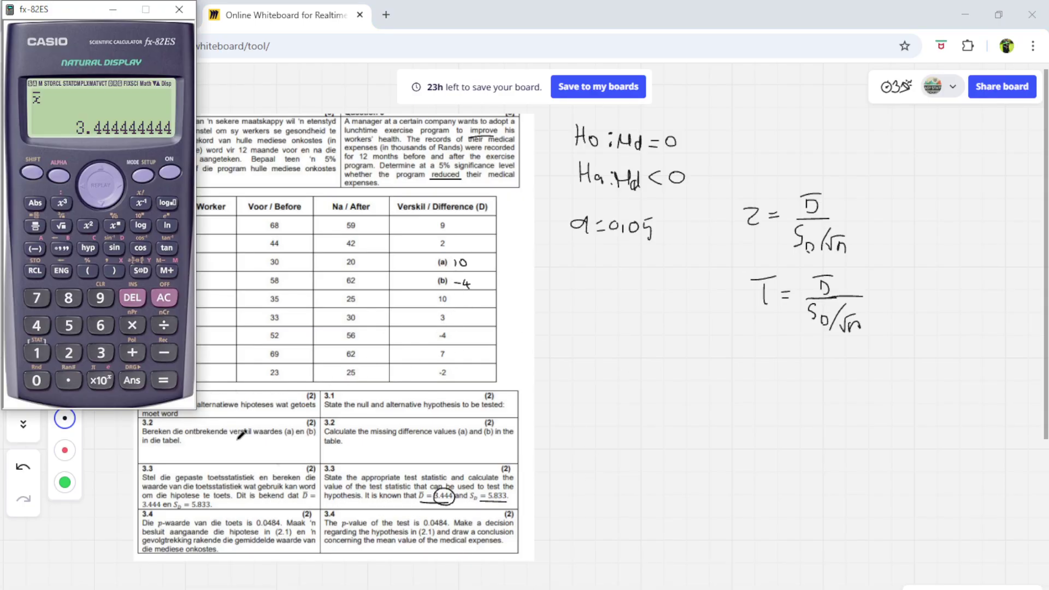
pyautogui.click(32, 226)
pyautogui.click(164, 300)
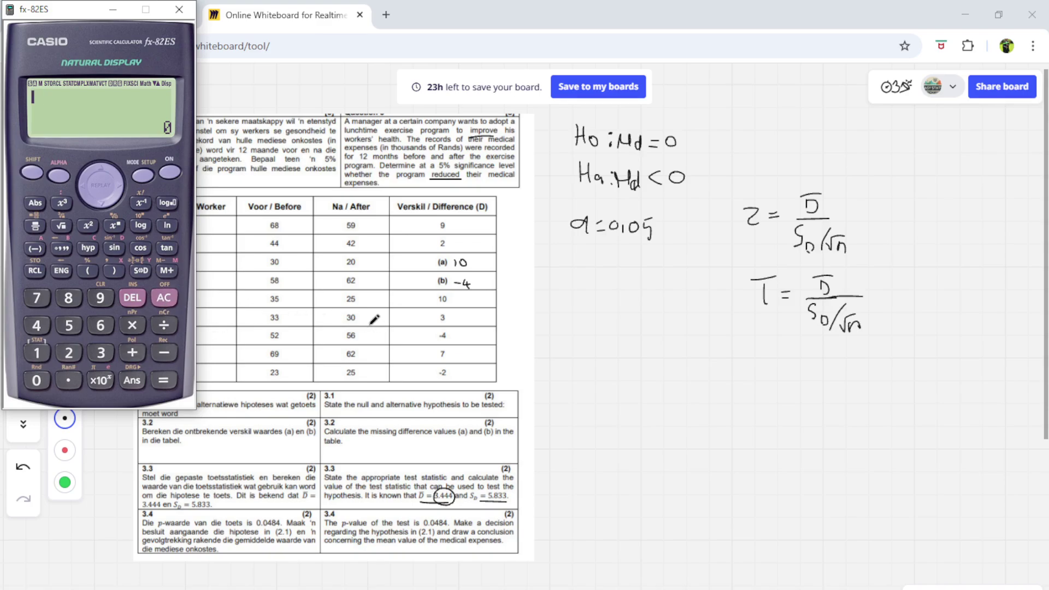
pyautogui.write('9')
pyautogui.press('Return')
pyautogui.write('2')
pyautogui.press('Return')
pyautogui.write('9+2+10-4')
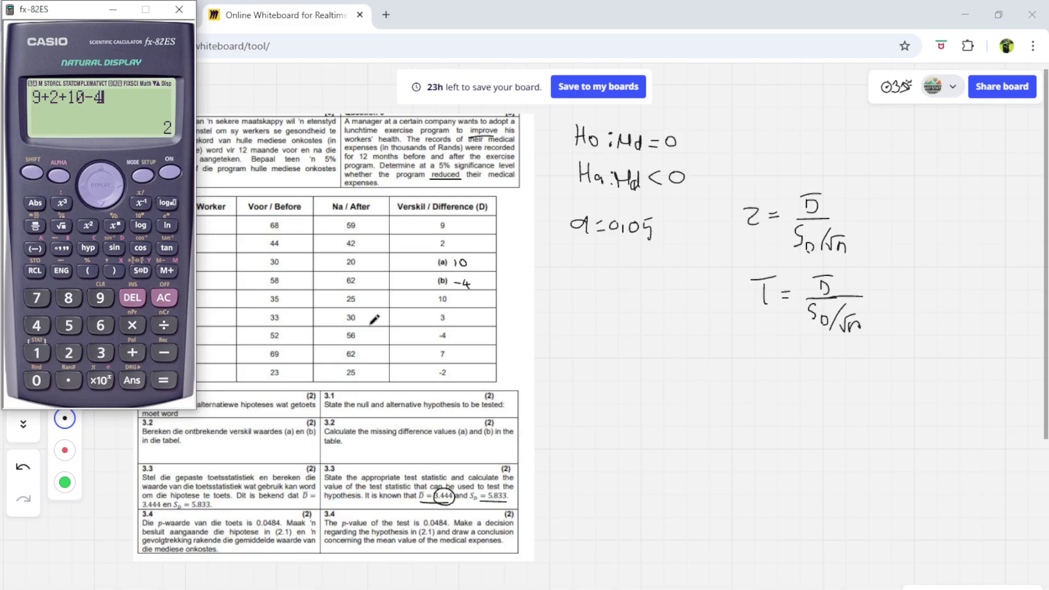
pyautogui.write('+10+3-4+')
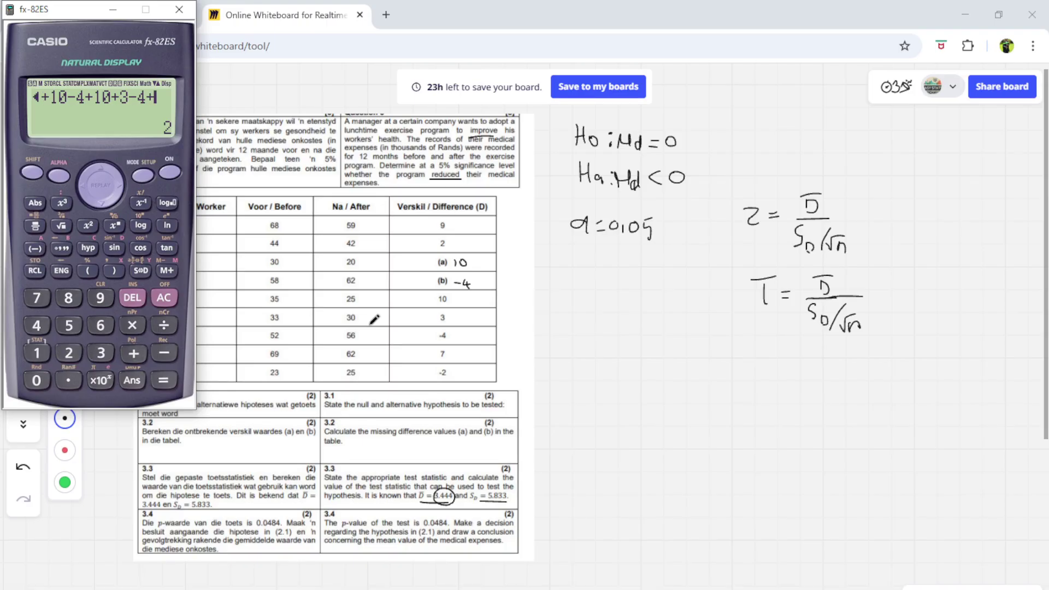
pyautogui.write('7-2')
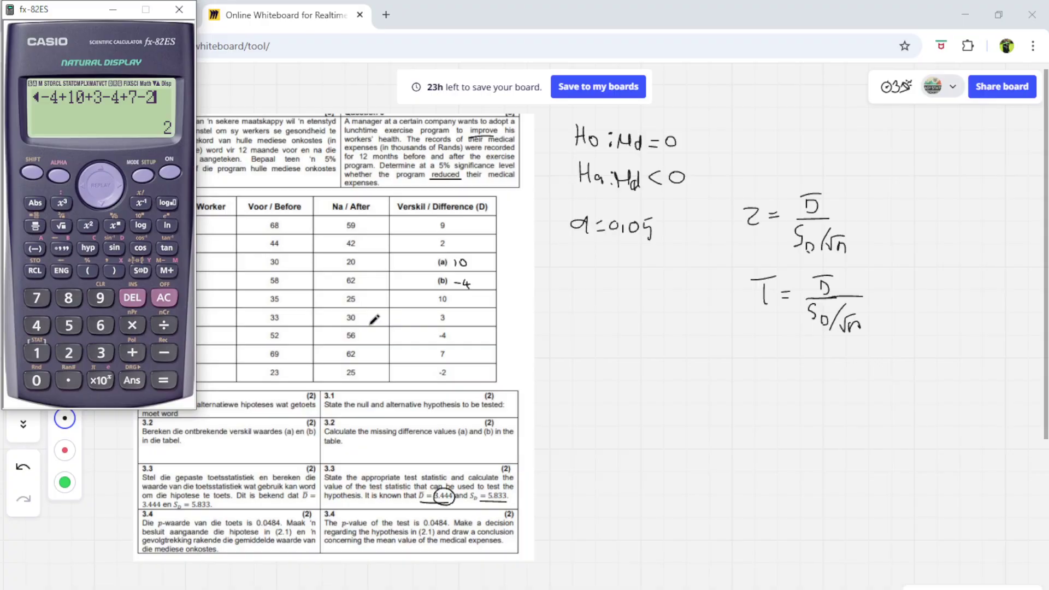
pyautogui.click(166, 382)
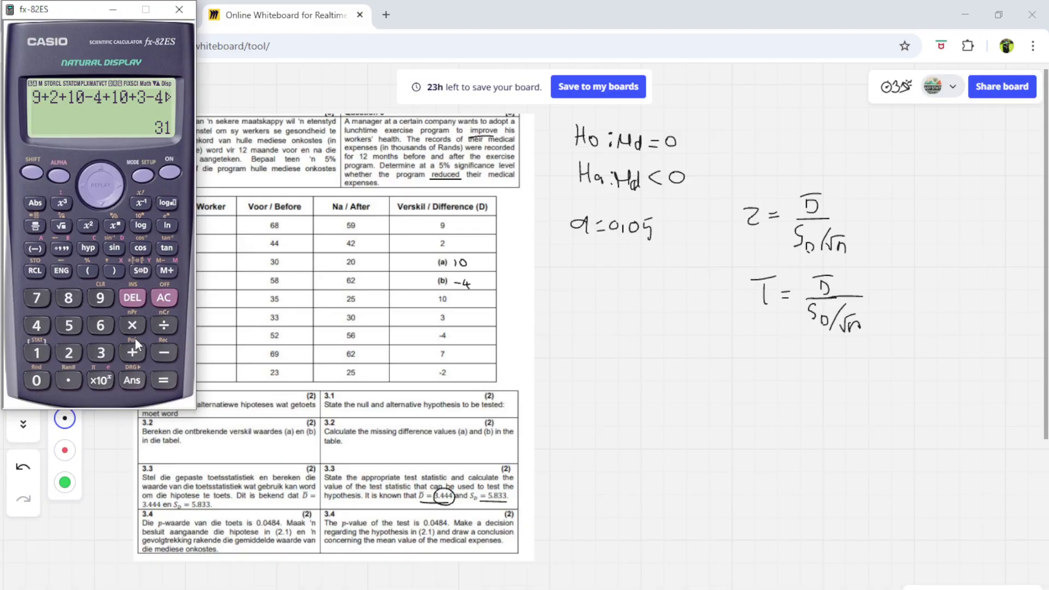
# - Divide 31 by 9 for a mean difference of 3.444444444, then clear the display
pyautogui.click(165, 325)
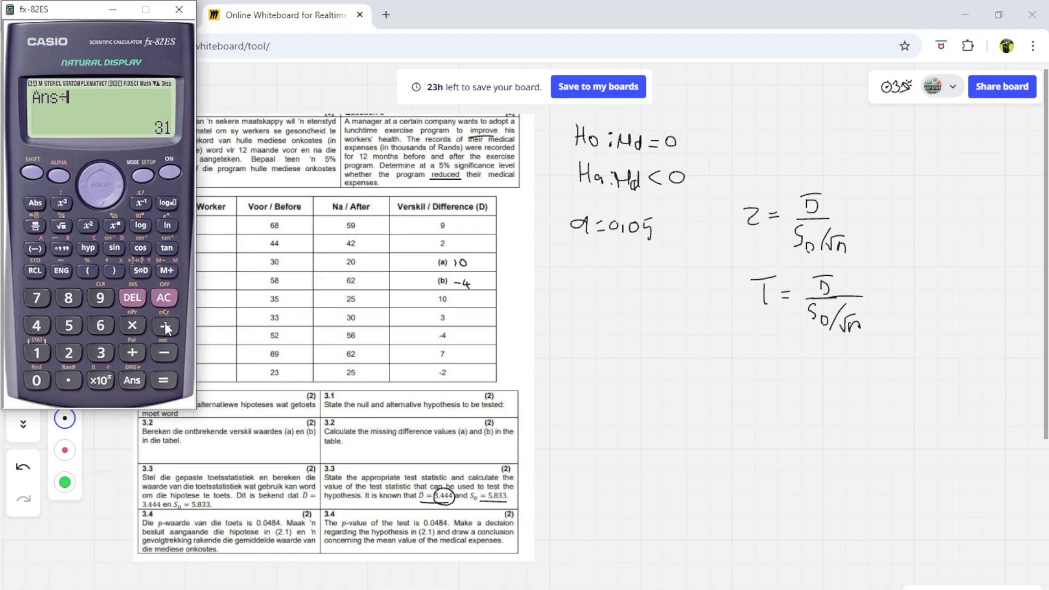
pyautogui.click(100, 297)
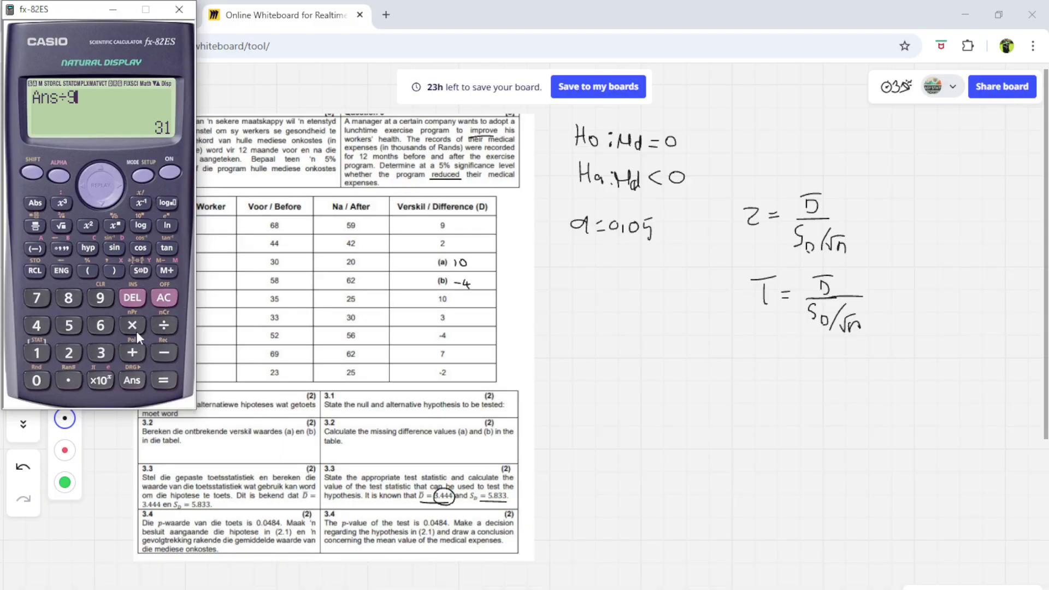
pyautogui.click(162, 382)
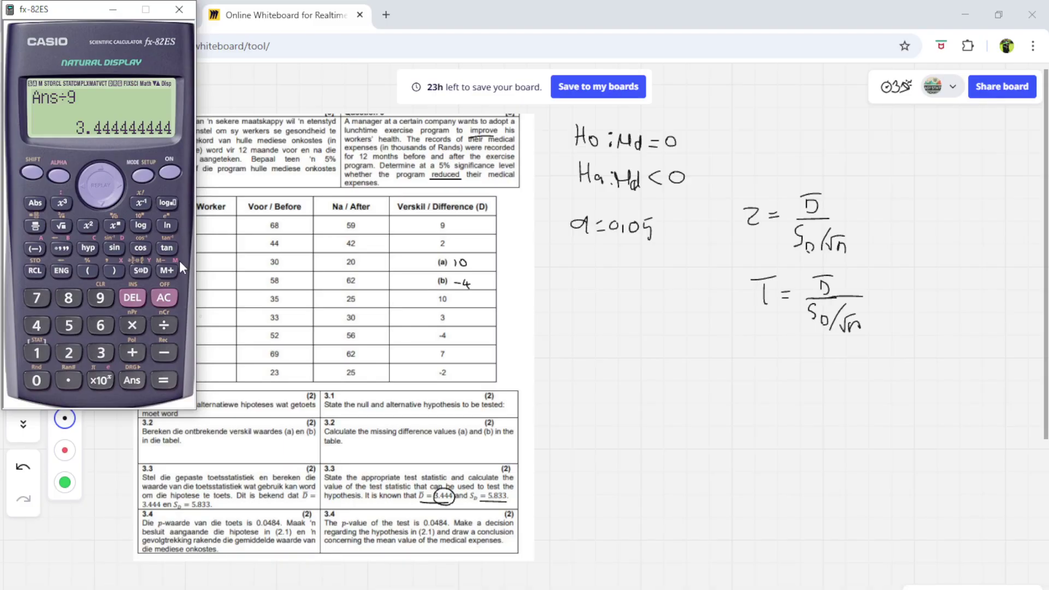
pyautogui.click(168, 173)
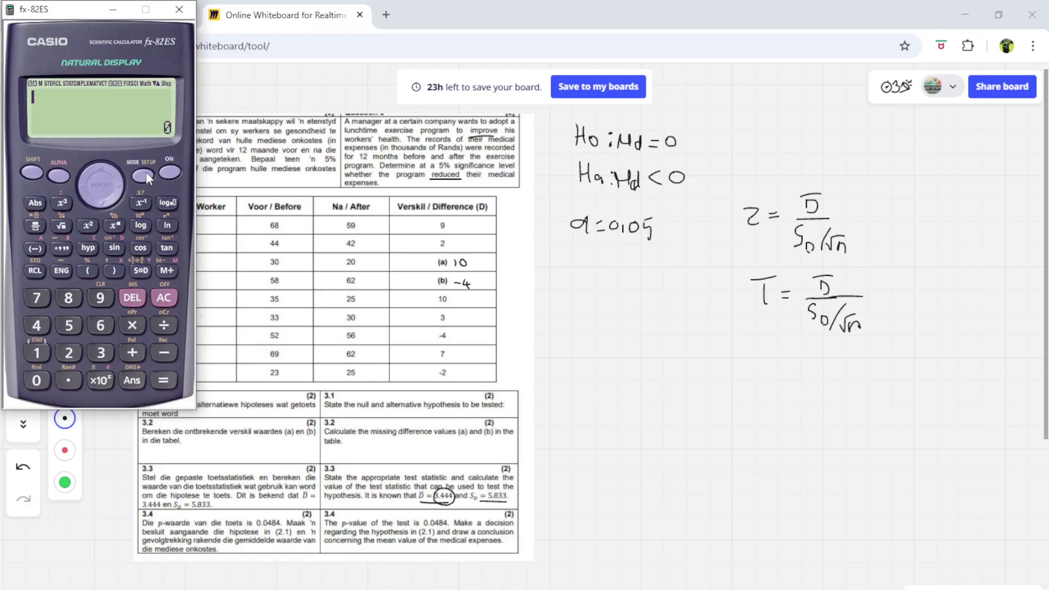
# - Get the sample standard deviation xσn-1 of 5.833333333 via SHIFT 1 > Var, then minimise the calculator
pyautogui.click(145, 174)
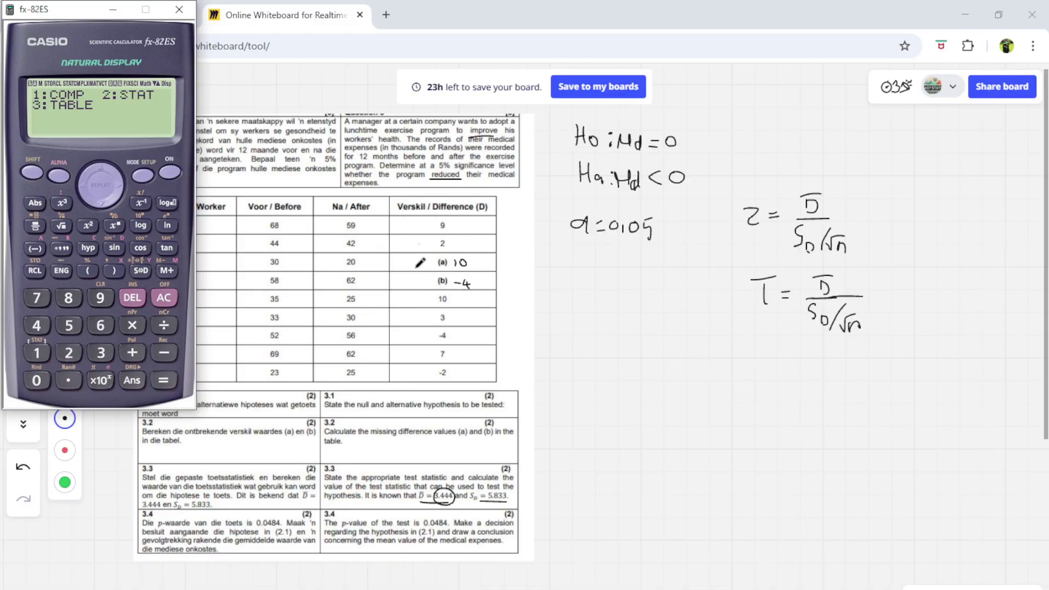
pyautogui.click(157, 301)
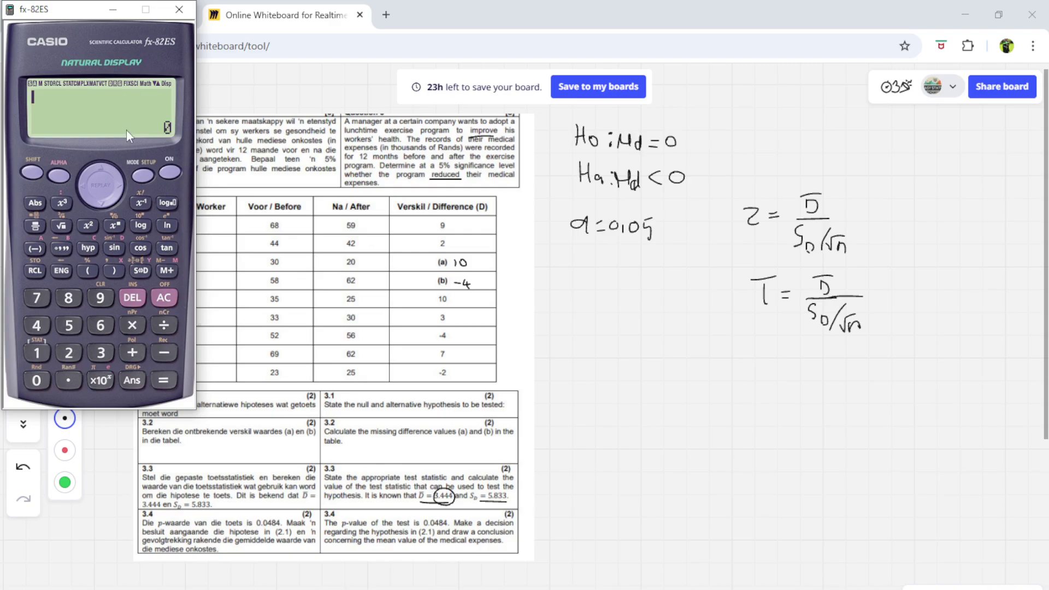
pyautogui.click(34, 173)
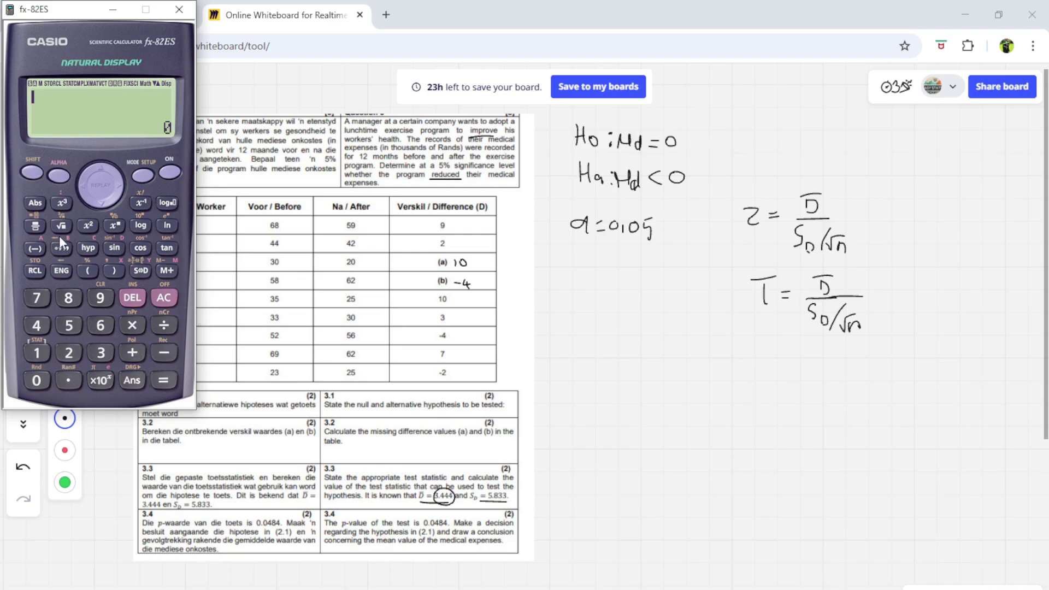
pyautogui.click(40, 353)
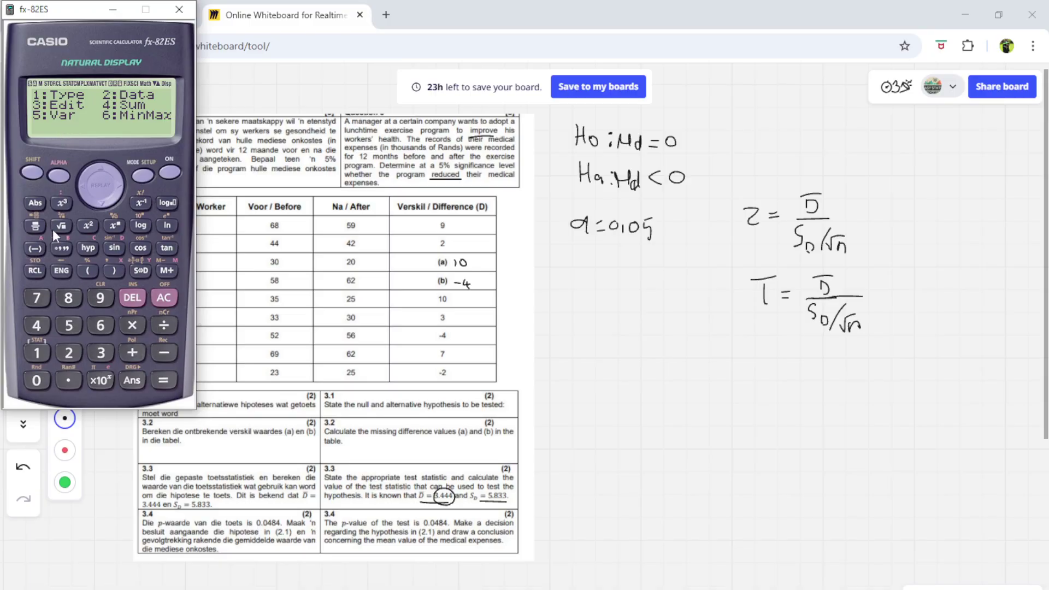
pyautogui.click(69, 326)
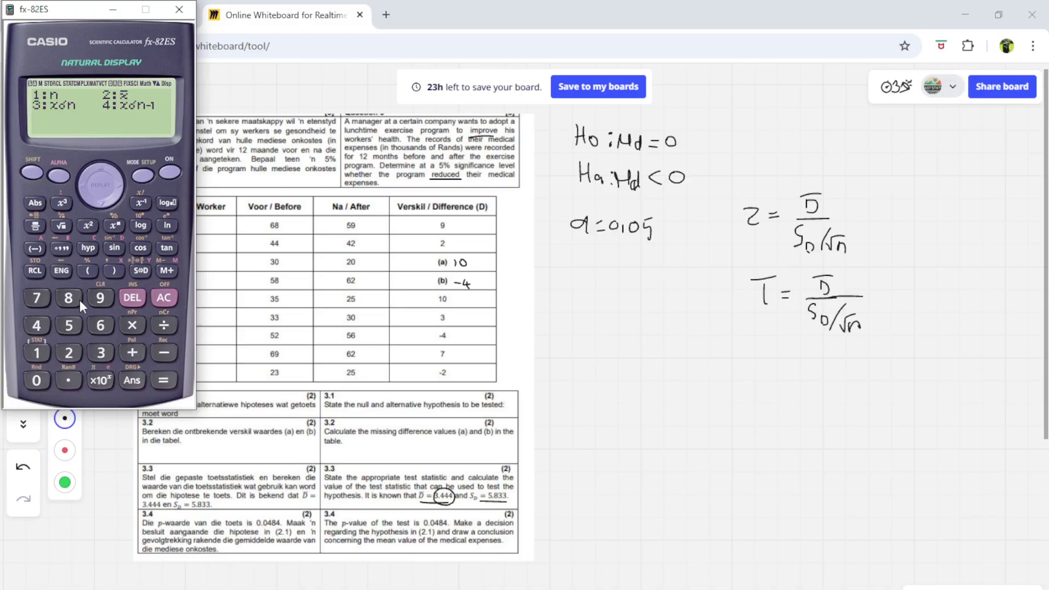
pyautogui.click(32, 327)
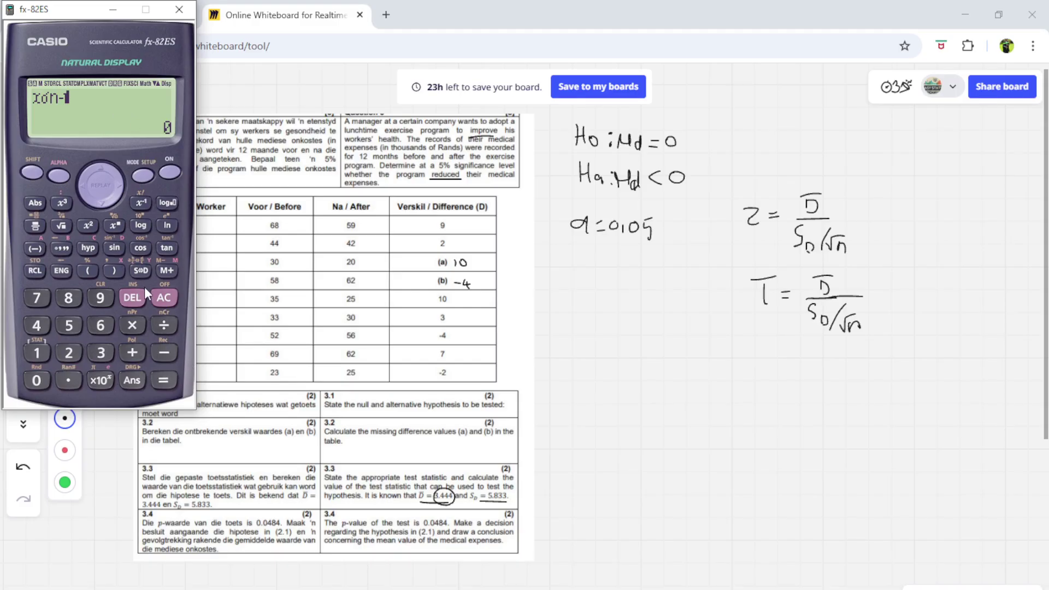
pyautogui.click(164, 380)
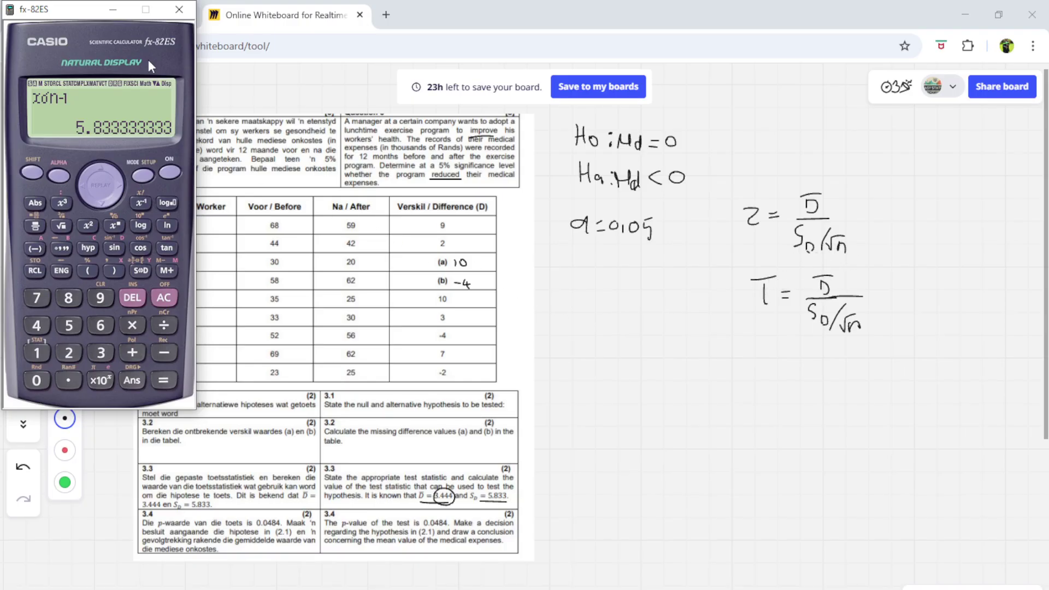
pyautogui.click(113, 9)
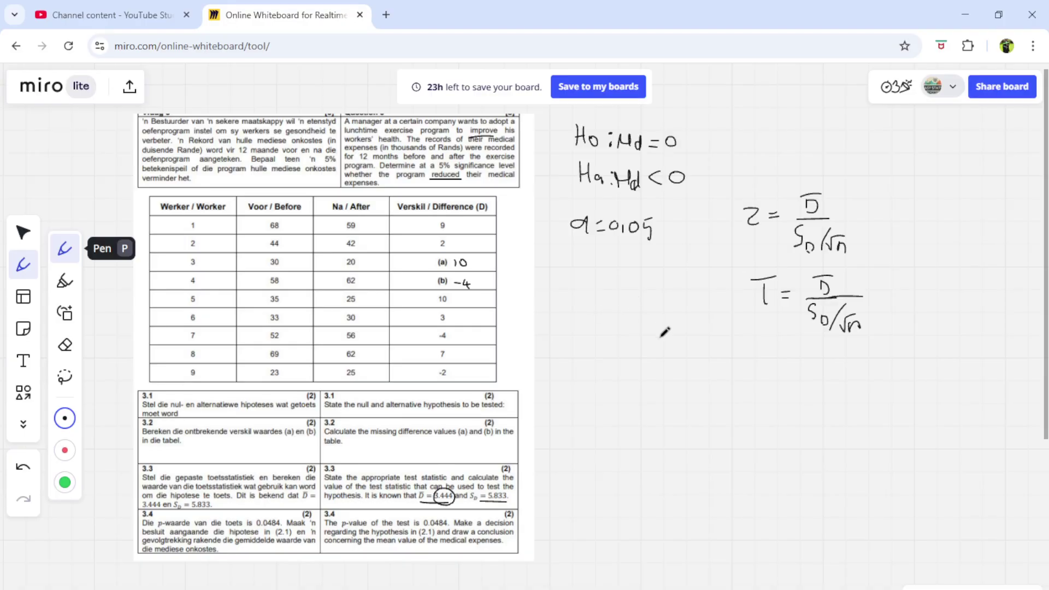
# - Pen-write T = 3.444 / (5.833/√9) on the board with an equals sign below it
pyautogui.moveTo(609, 371)
pyautogui.mouseDown()
pyautogui.moveTo(625, 369)
pyautogui.moveTo(618, 385)
pyautogui.moveTo(650, 385)
pyautogui.mouseUp()
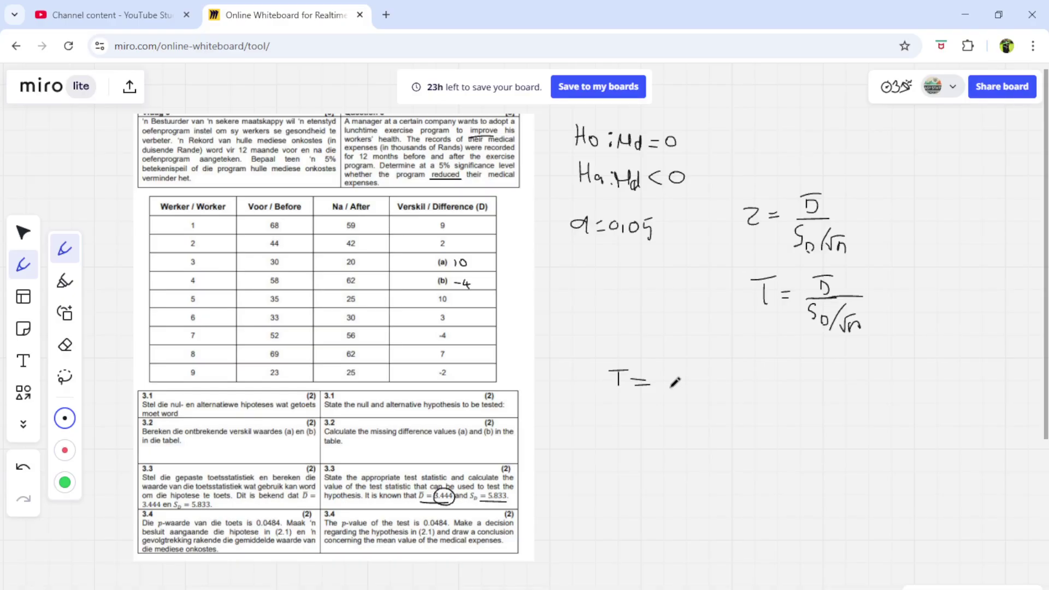
pyautogui.moveTo(672, 383)
pyautogui.mouseDown()
pyautogui.moveTo(738, 386)
pyautogui.moveTo(688, 413)
pyautogui.moveTo(707, 422)
pyautogui.moveTo(712, 405)
pyautogui.moveTo(728, 423)
pyautogui.mouseUp()
pyautogui.moveTo(687, 365)
pyautogui.mouseDown()
pyautogui.moveTo(698, 372)
pyautogui.moveTo(687, 379)
pyautogui.moveTo(730, 381)
pyautogui.mouseUp()
pyautogui.click(694, 377)
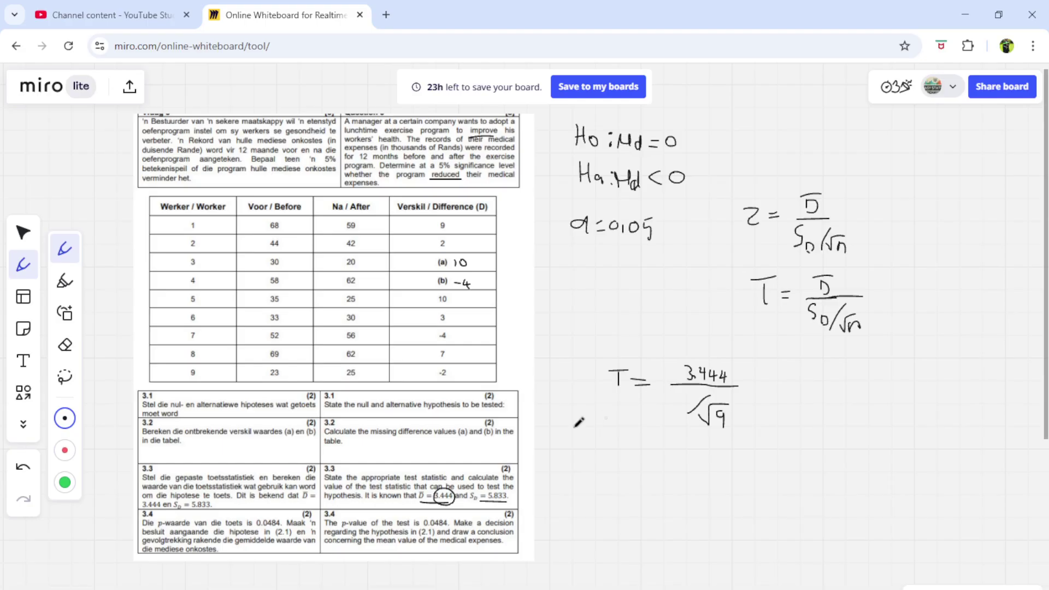
pyautogui.moveTo(665, 399)
pyautogui.mouseDown()
pyautogui.moveTo(659, 409)
pyautogui.moveTo(699, 395)
pyautogui.mouseUp()
pyautogui.click(667, 407)
pyautogui.moveTo(675, 477); pyautogui.dragTo(690, 479)
pyautogui.moveTo(677, 485); pyautogui.dragTo(692, 487)
pyautogui.hotkey('alt', 'Tab')
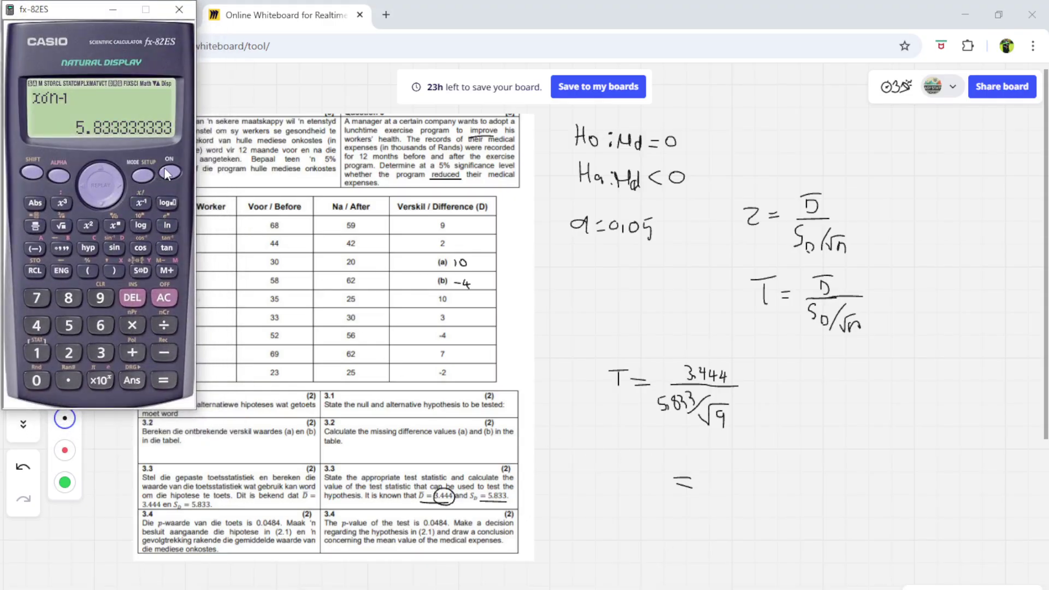
# - Evaluate 3.444 ÷ (5.833÷√9) as 1.771301217 and write = 1.771 on the board
pyautogui.click(142, 175)
pyautogui.click(36, 353)
pyautogui.click(35, 225)
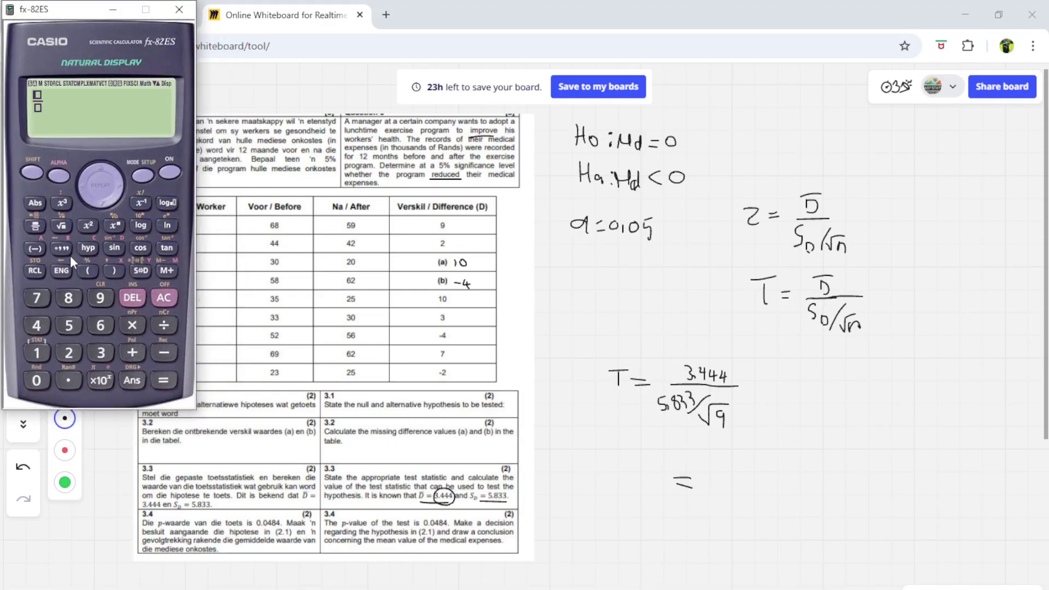
pyautogui.write('3.444 ')
pyautogui.write('5.833')
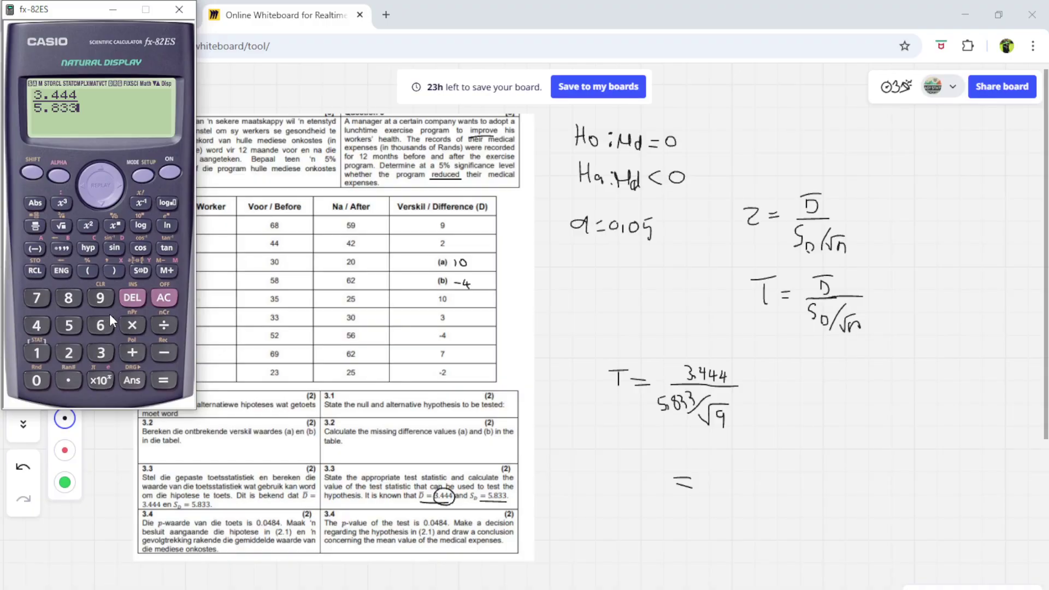
pyautogui.click(159, 327)
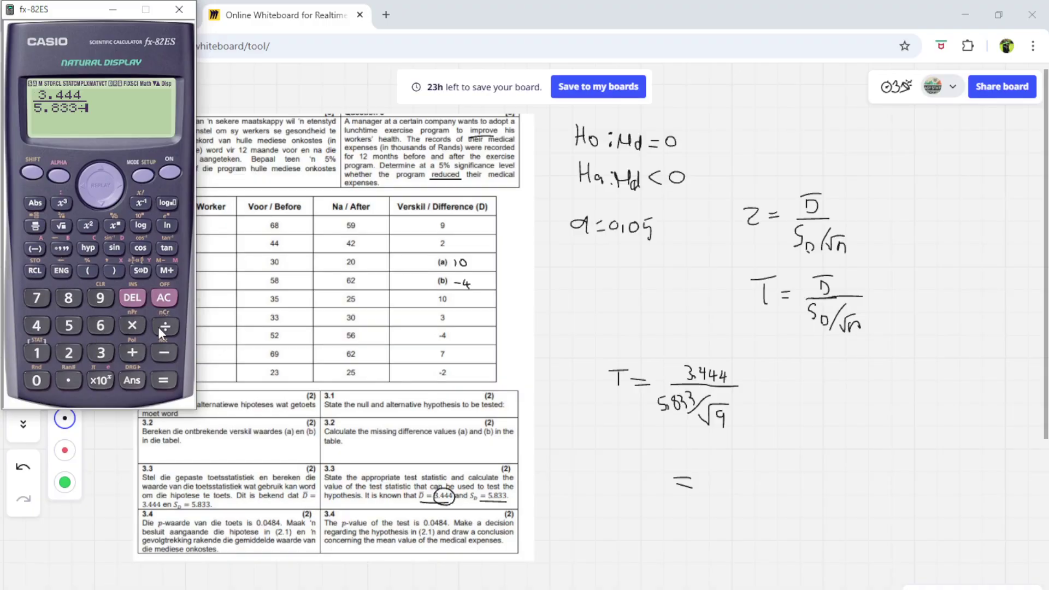
pyautogui.click(63, 229)
pyautogui.click(101, 298)
pyautogui.click(163, 380)
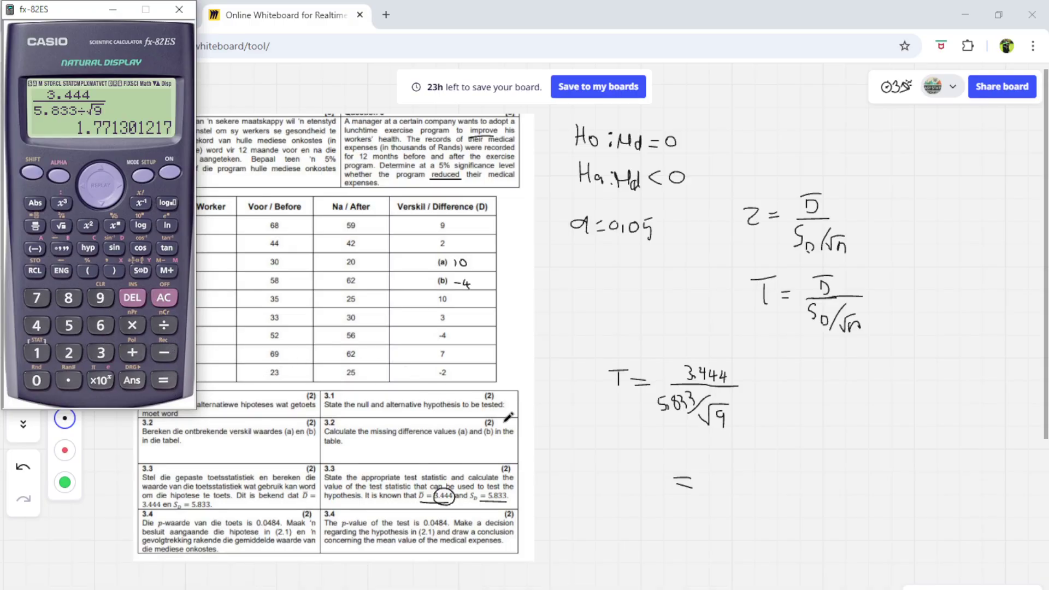
pyautogui.moveTo(704, 469)
pyautogui.mouseDown()
pyautogui.moveTo(710, 489)
pyautogui.moveTo(725, 470)
pyautogui.moveTo(720, 489)
pyautogui.moveTo(743, 465)
pyautogui.moveTo(741, 488)
pyautogui.moveTo(751, 490)
pyautogui.mouseUp()
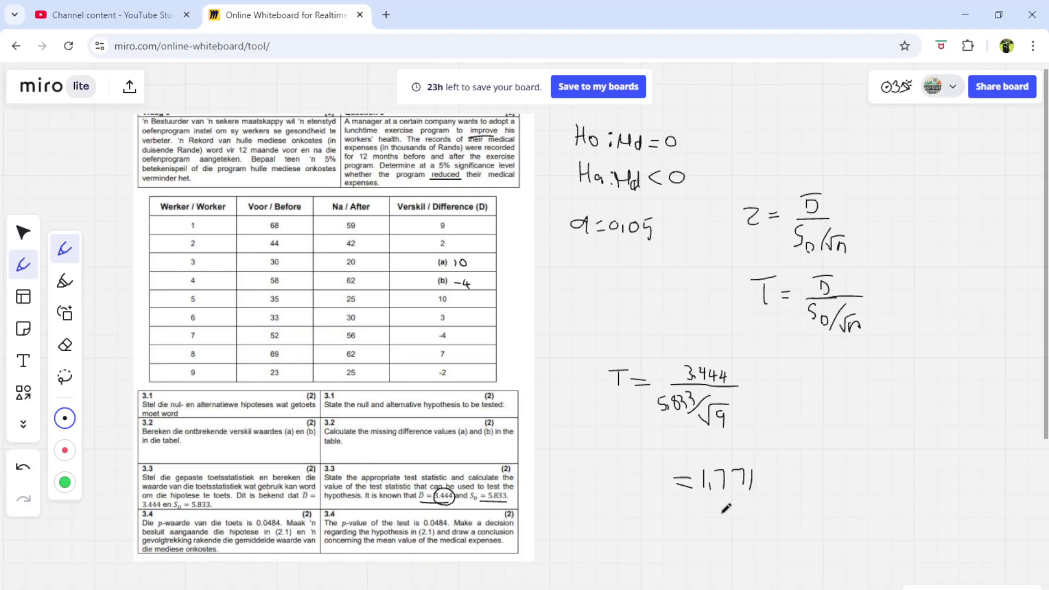